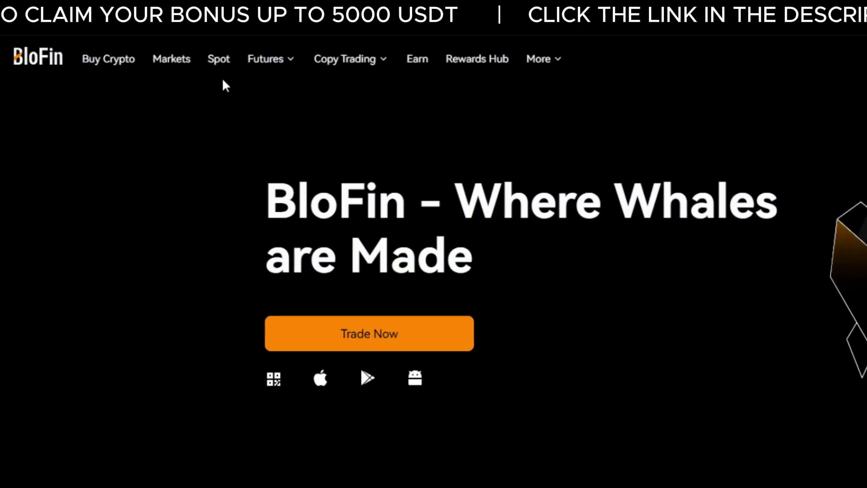
Step: Go to Spot trading and pick the BTC/USDT pair from the pair list
{"action": "left_click", "coordinate": [217, 61]}
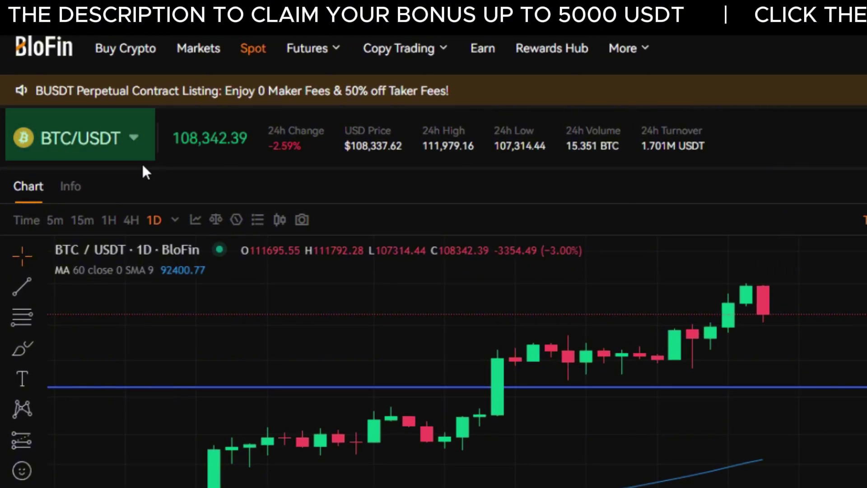
{"action": "left_click", "coordinate": [134, 138]}
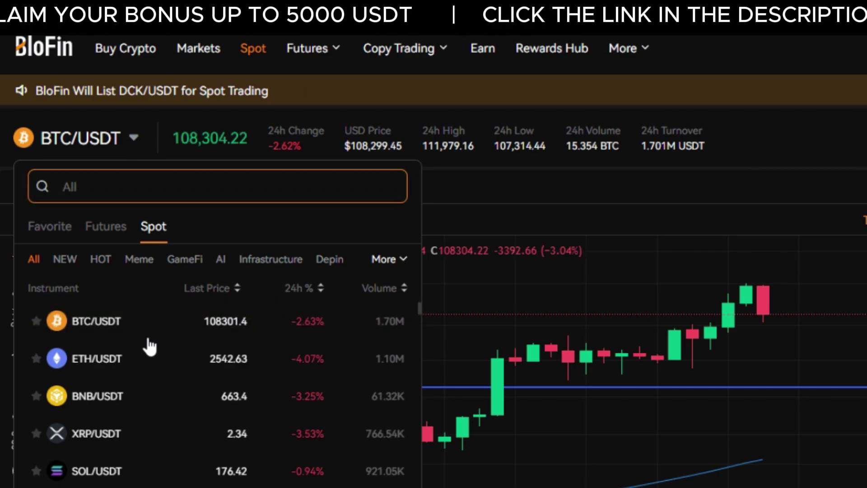
{"action": "scroll", "coordinate": [198, 339], "scroll_direction": "down", "scroll_amount": 5}
{"action": "scroll", "coordinate": [198, 339], "scroll_direction": "down", "scroll_amount": 15}
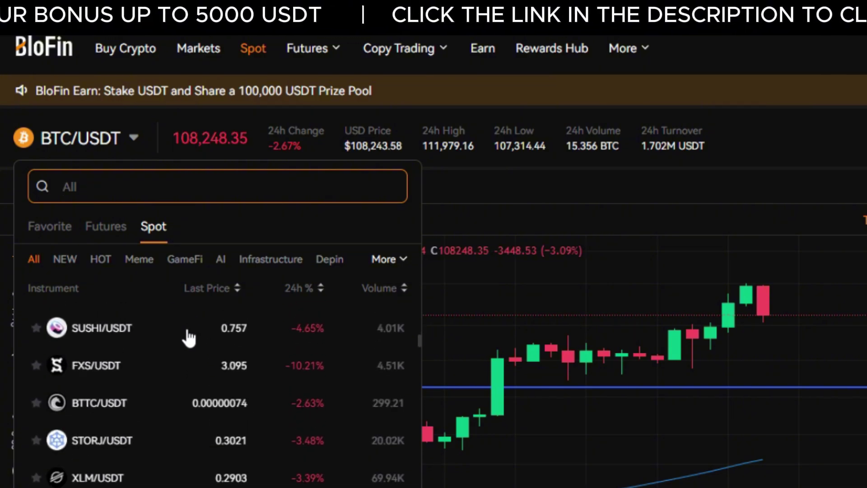
{"action": "scroll", "coordinate": [186, 336], "scroll_direction": "up", "scroll_amount": 10}
{"action": "scroll", "coordinate": [186, 336], "scroll_direction": "up", "scroll_amount": 10}
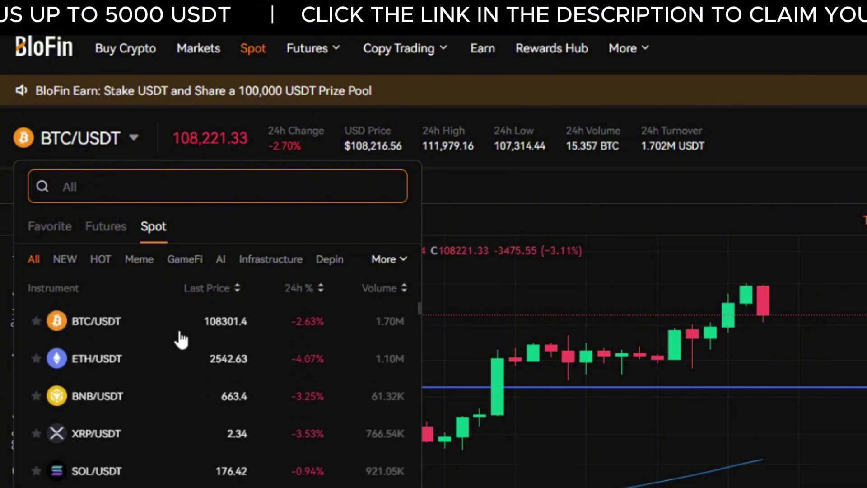
{"action": "left_click", "coordinate": [160, 324]}
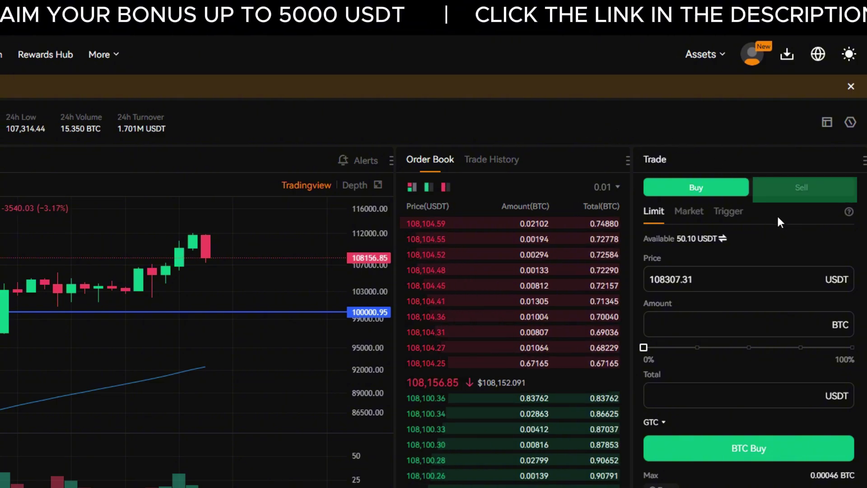
Step: Fill in a trigger sell at 100000 USDT, market price, for 100% of the 0.00046 BTC, and submit it
{"action": "left_click", "coordinate": [800, 190]}
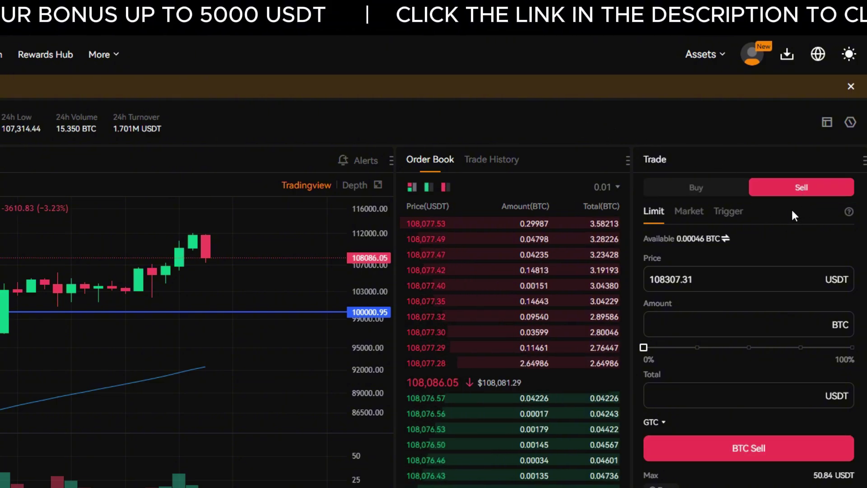
{"action": "left_click", "coordinate": [735, 216]}
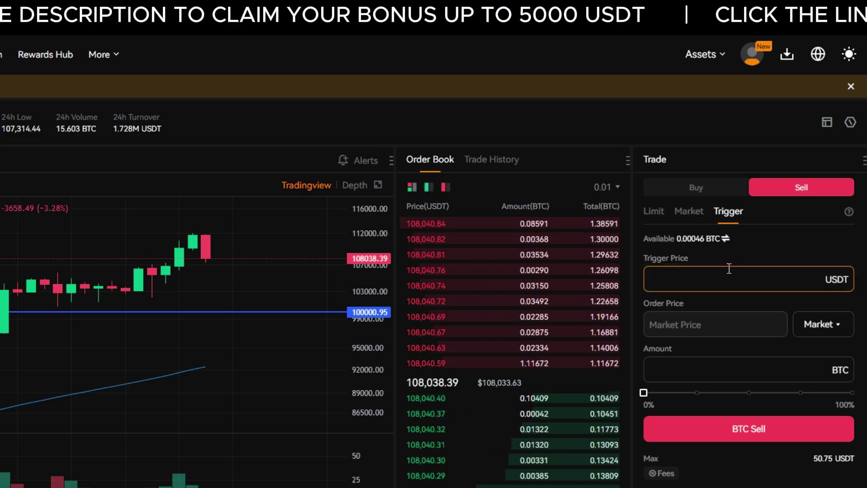
{"action": "type", "text": "00000"}
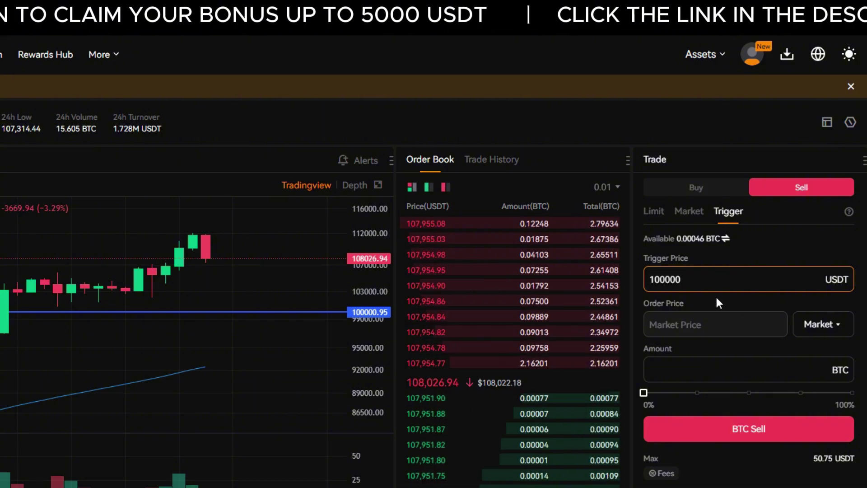
{"action": "left_click", "coordinate": [746, 300]}
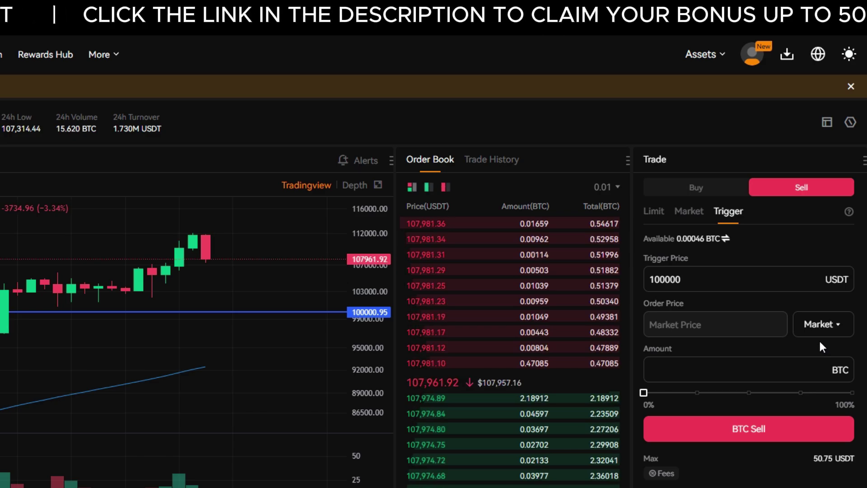
{"action": "left_click_drag", "start_coordinate": [644, 392], "coordinate": [851, 400]}
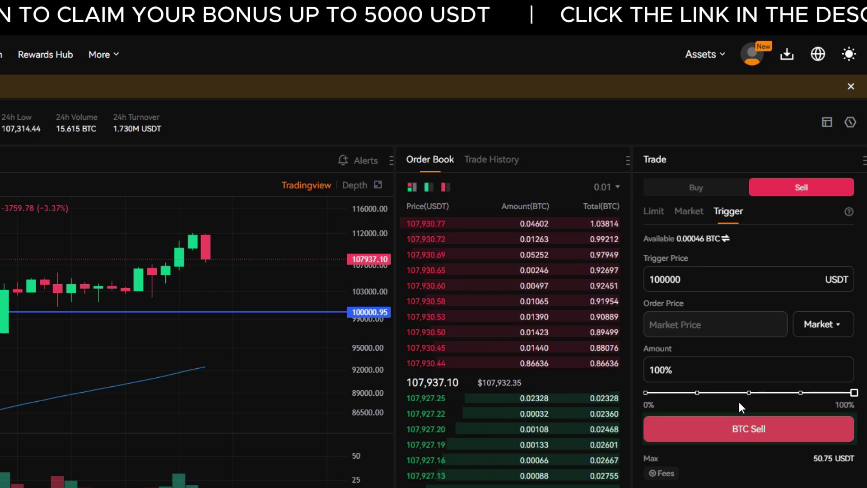
{"action": "left_click", "coordinate": [749, 427]}
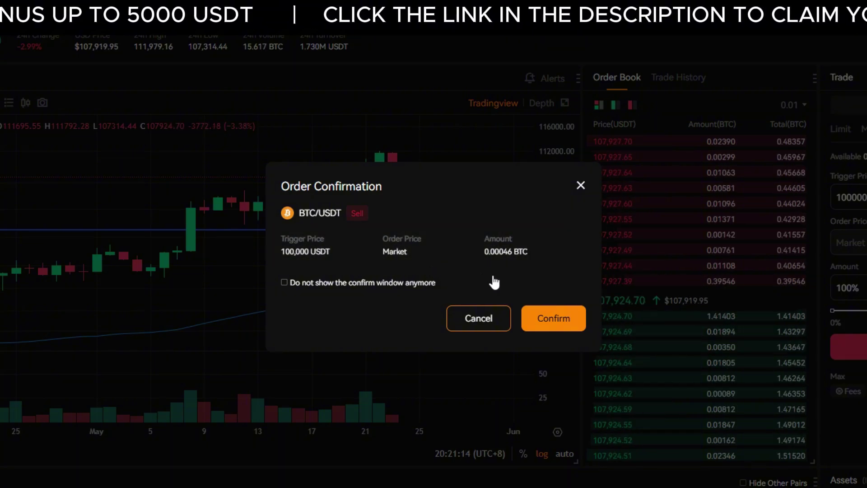
Step: Confirm the 100000 USDT trigger sell order and scroll down toward Open Orders
{"action": "left_click", "coordinate": [548, 318]}
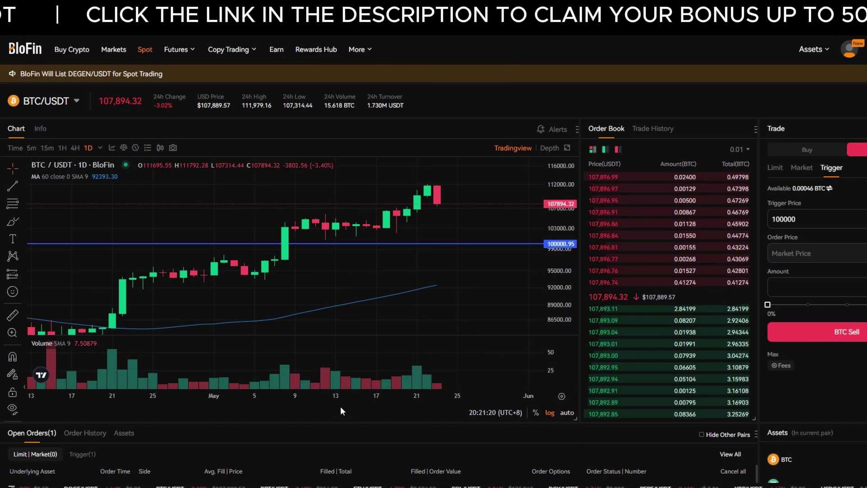
{"action": "scroll", "coordinate": [321, 402], "scroll_direction": "down", "scroll_amount": 3}
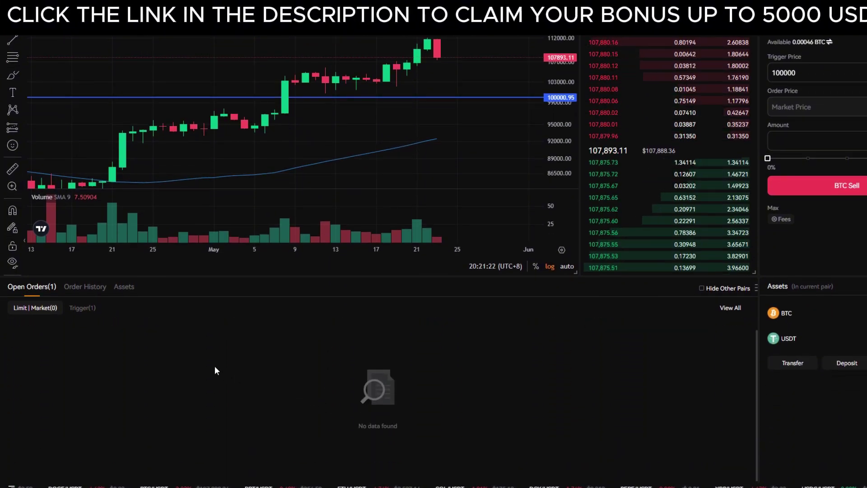
Step: Show the Trigger list under Open Orders to see the new BTC/USDT trigger sell
{"action": "left_click", "coordinate": [84, 310]}
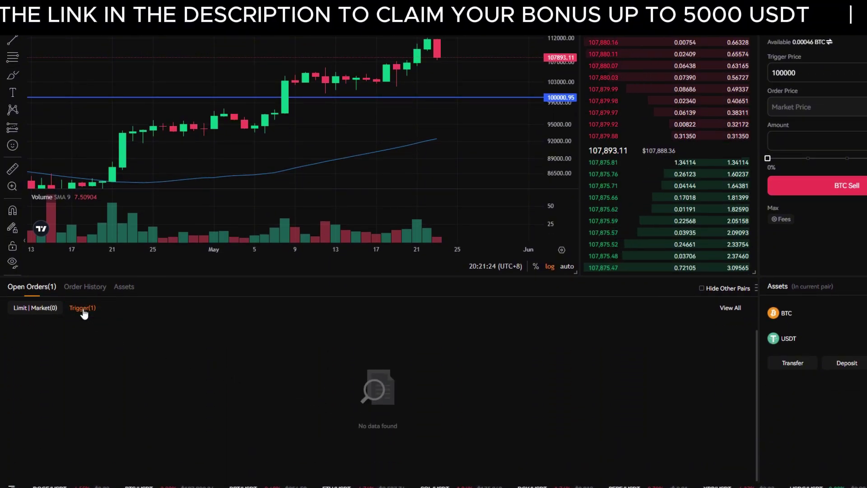
{"action": "left_click", "coordinate": [83, 311]}
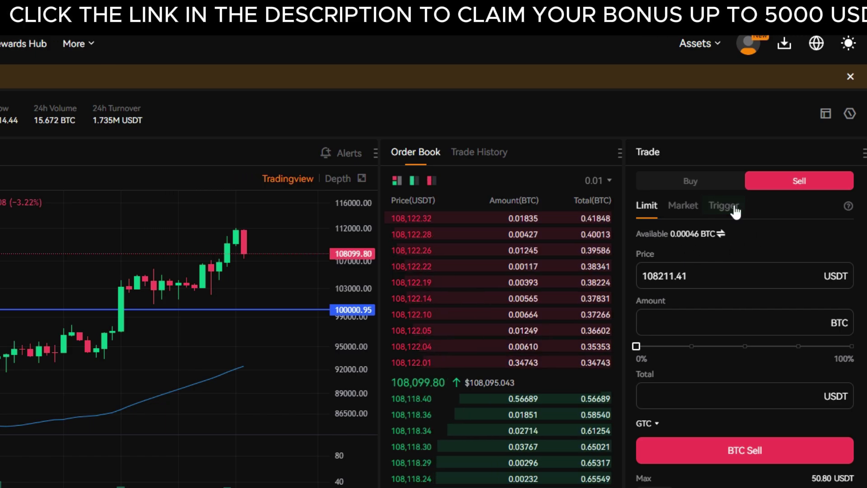
Step: Fill in a second trigger sell at 120000 USDT for 100% of the BTC and submit it
{"action": "left_click", "coordinate": [724, 212]}
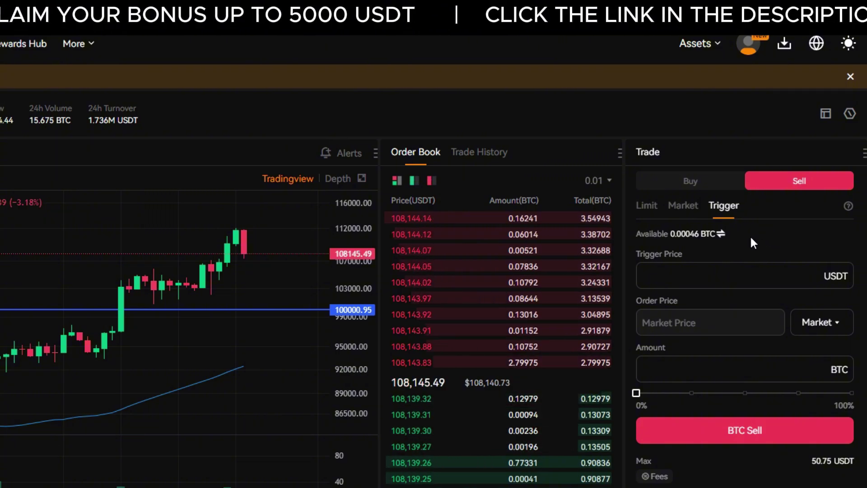
{"action": "left_click", "coordinate": [732, 275]}
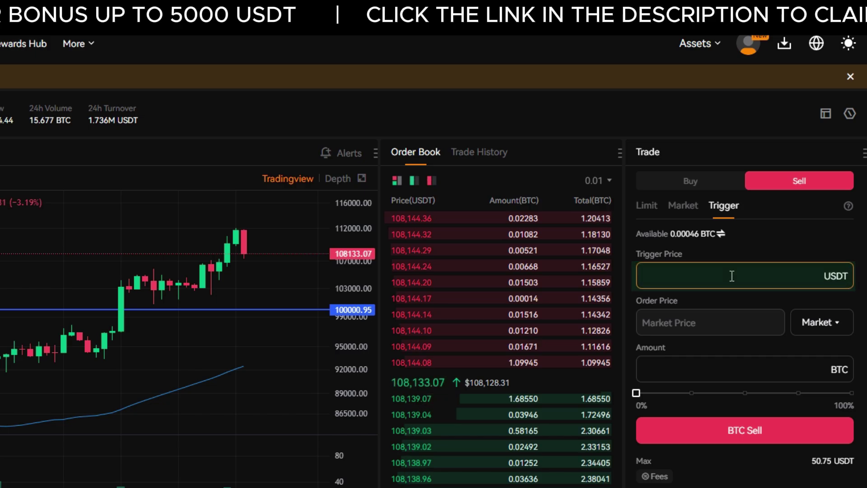
{"action": "type", "text": "1200"}
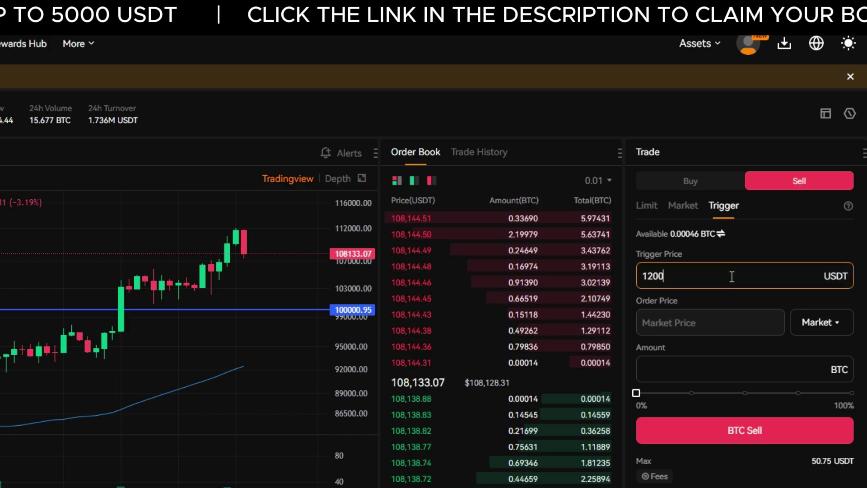
{"action": "type", "text": "00"}
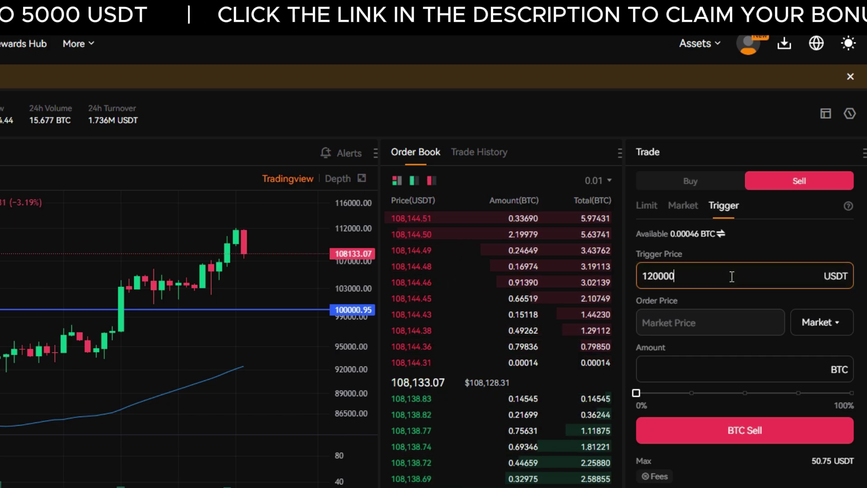
{"action": "left_click", "coordinate": [751, 298]}
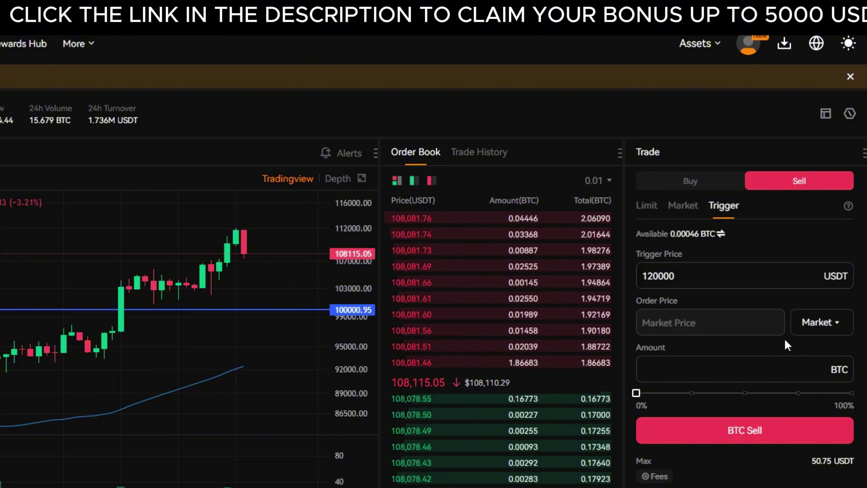
{"action": "left_click_drag", "start_coordinate": [636, 393], "coordinate": [697, 392]}
{"action": "left_click_drag", "start_coordinate": [788, 401], "coordinate": [855, 395]}
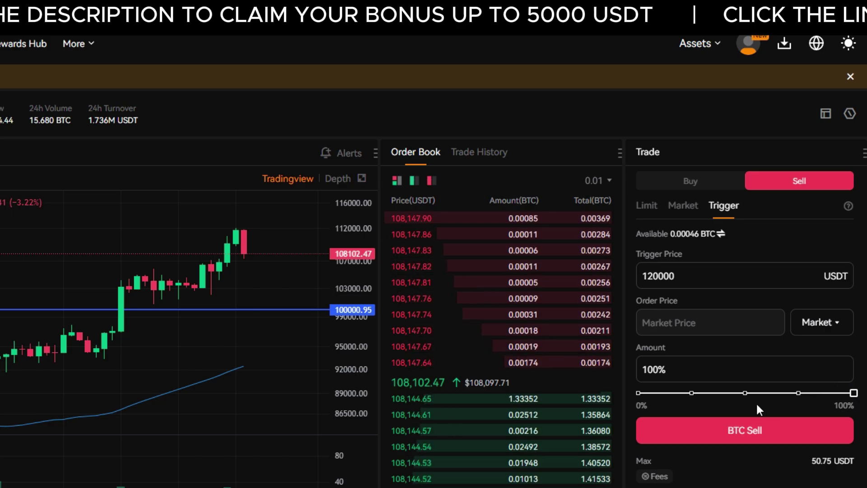
{"action": "left_click", "coordinate": [741, 433]}
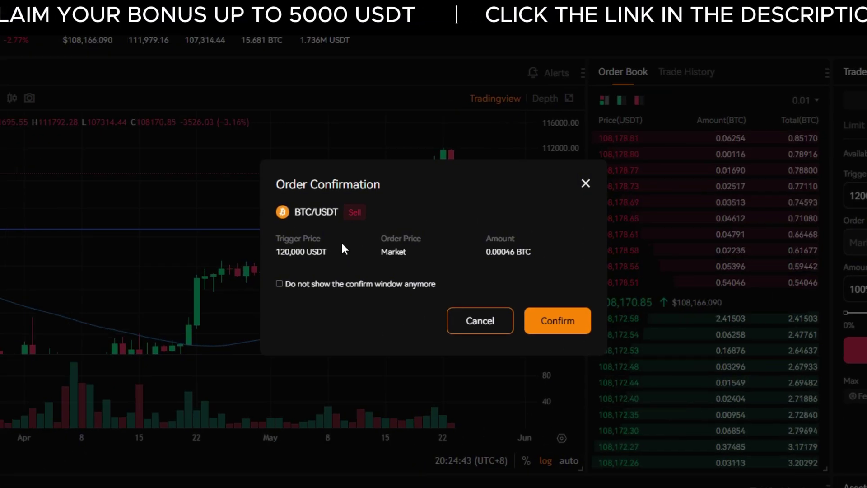
Step: Confirm the 120000 USDT order and list both trigger sells under Trigger(2) in Open Orders
{"action": "left_click", "coordinate": [557, 321]}
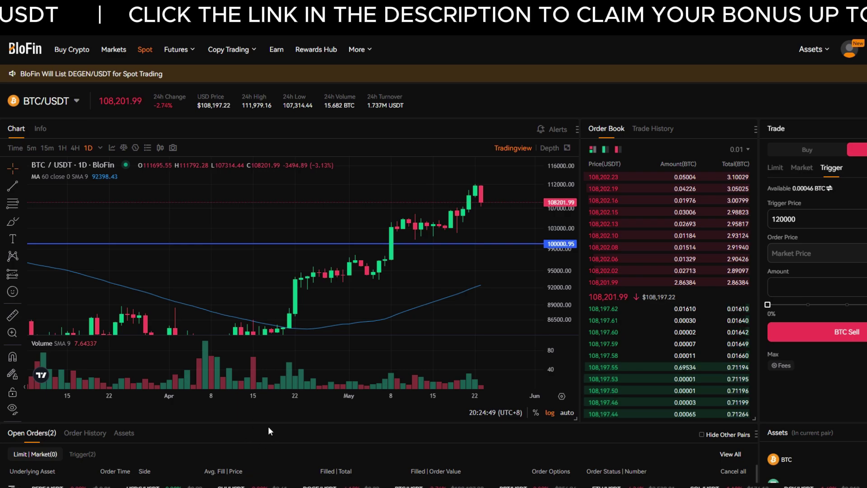
{"action": "scroll", "coordinate": [242, 423], "scroll_direction": "down", "scroll_amount": 4}
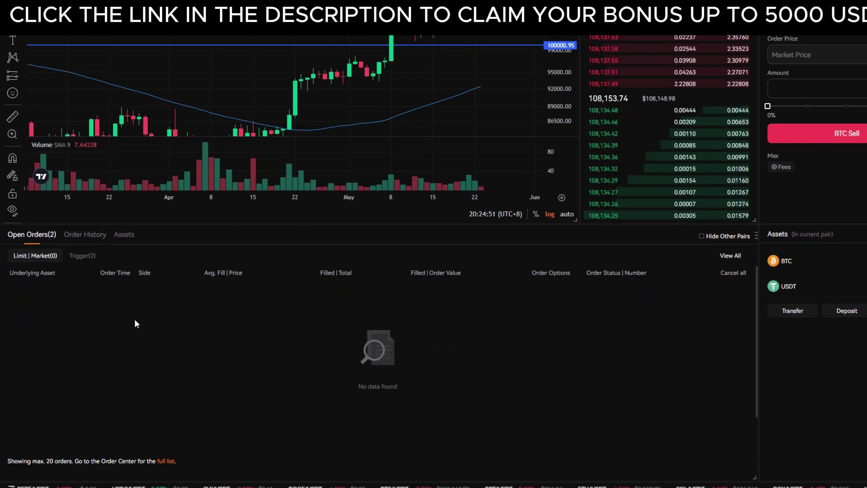
{"action": "scroll", "coordinate": [135, 320], "scroll_direction": "down", "scroll_amount": 1}
{"action": "left_click", "coordinate": [82, 261]}
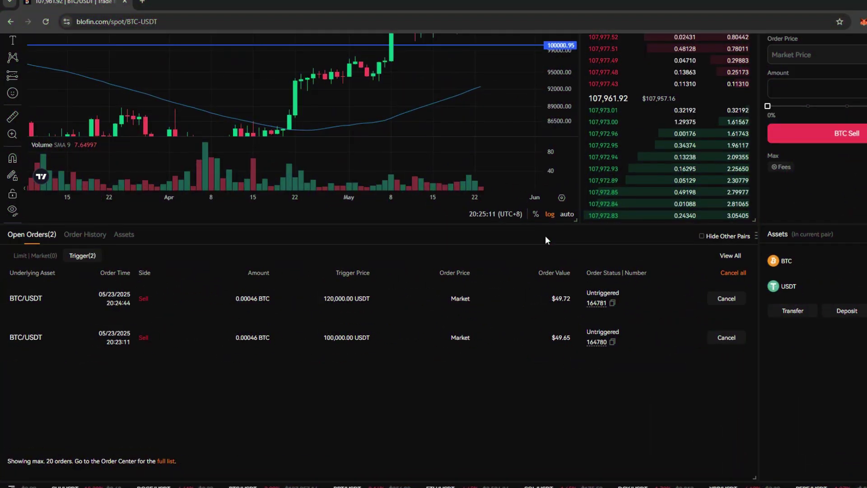
{"action": "scroll", "coordinate": [545, 235], "scroll_direction": "up", "scroll_amount": 4}
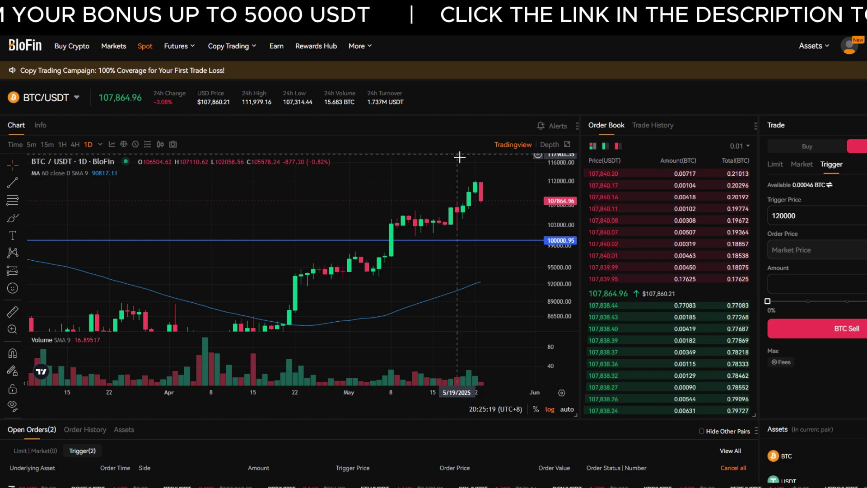
{"action": "scroll", "coordinate": [495, 219], "scroll_direction": "down", "scroll_amount": 1}
{"action": "scroll", "coordinate": [495, 219], "scroll_direction": "down", "scroll_amount": 2}
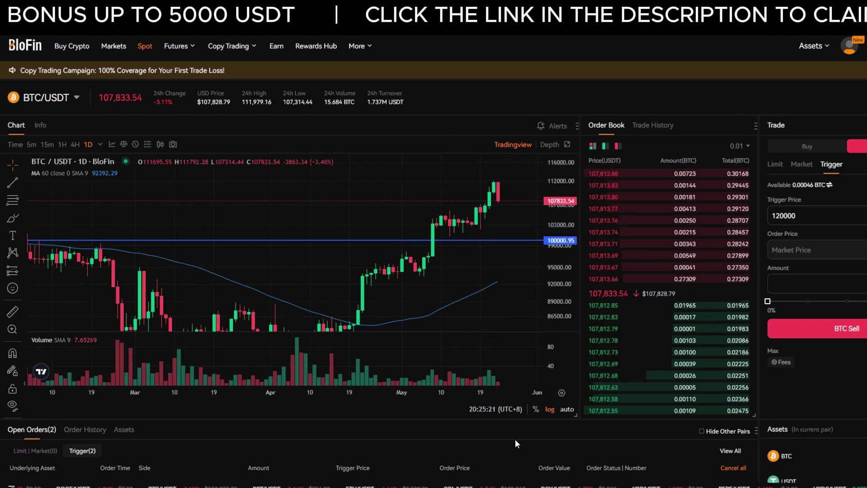